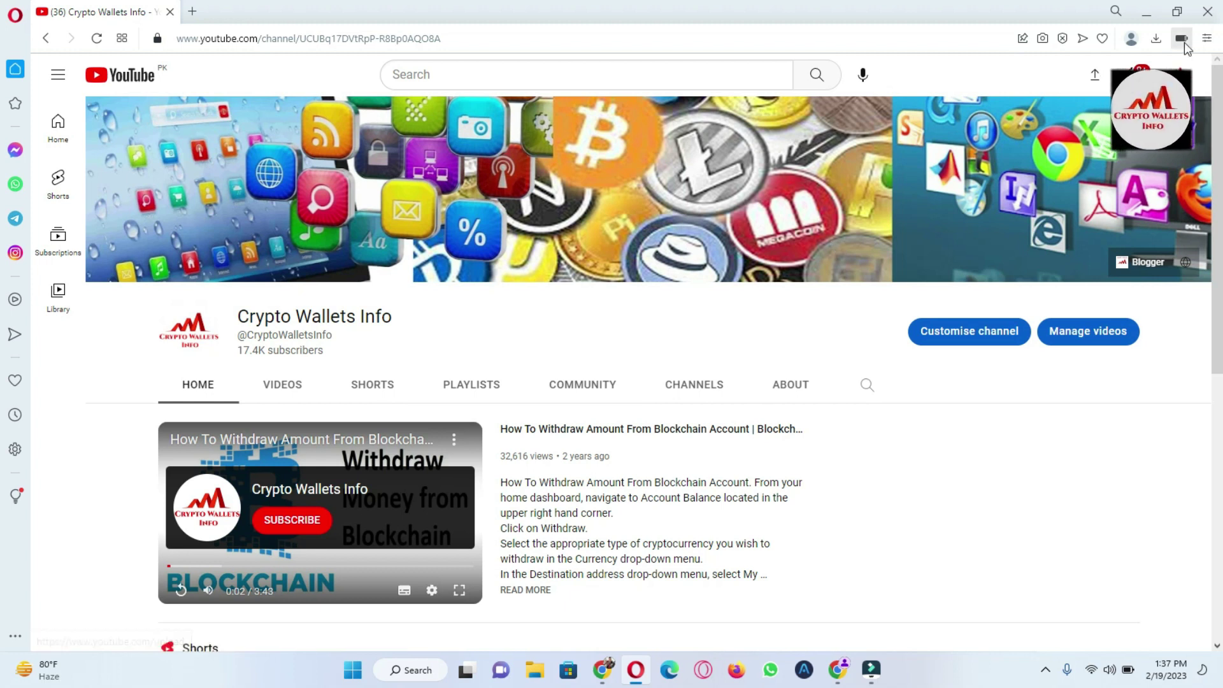
Step: Bring the Chrome new-tab window to the front
scroll(3, 271, "down", 4)
scroll(3, 271, "down", 4)
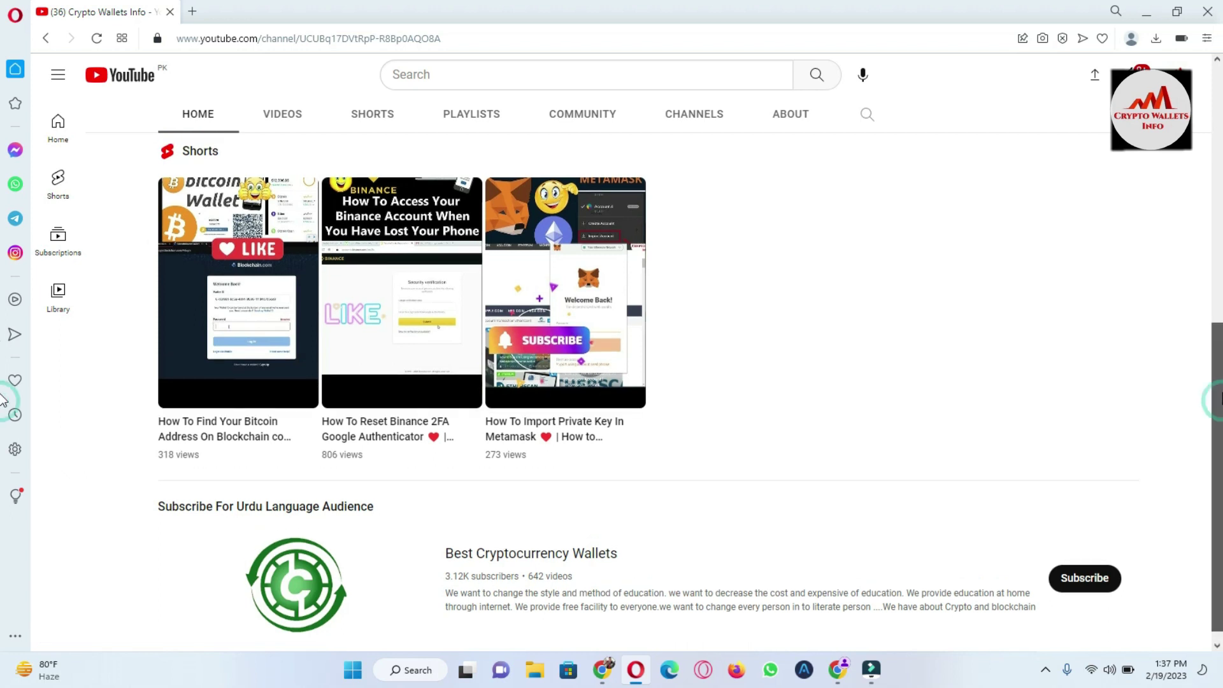
scroll(3, 357, "up", 2)
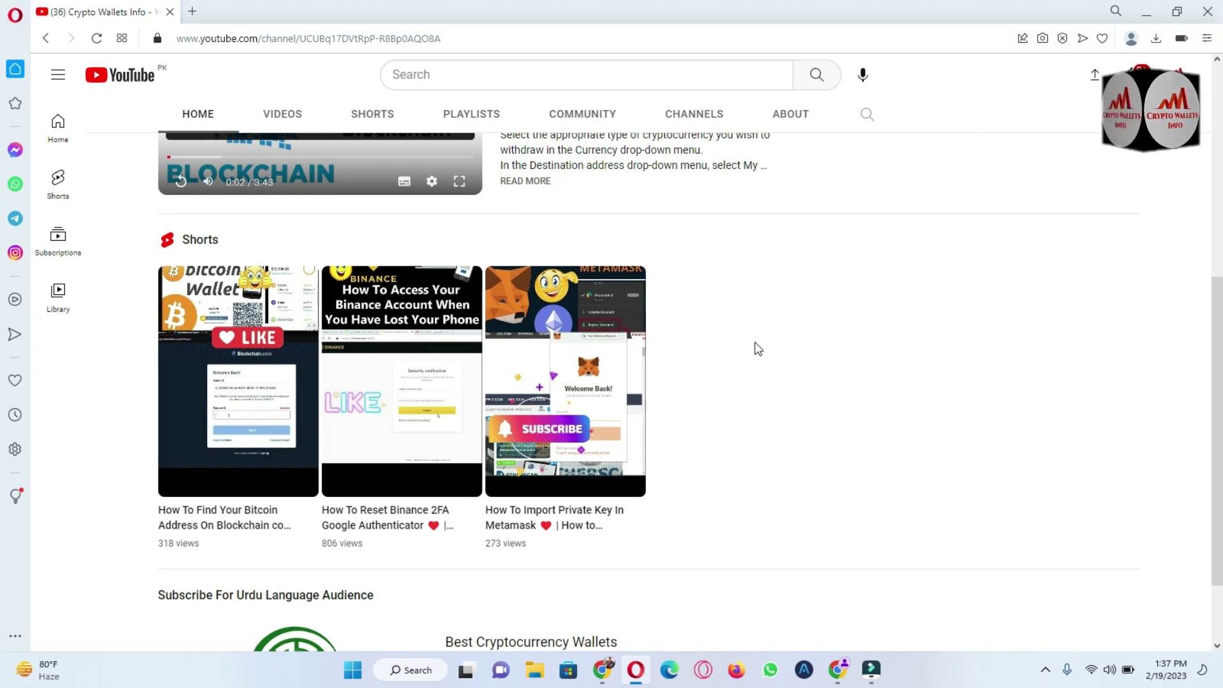
scroll(4, 380, "up", 6)
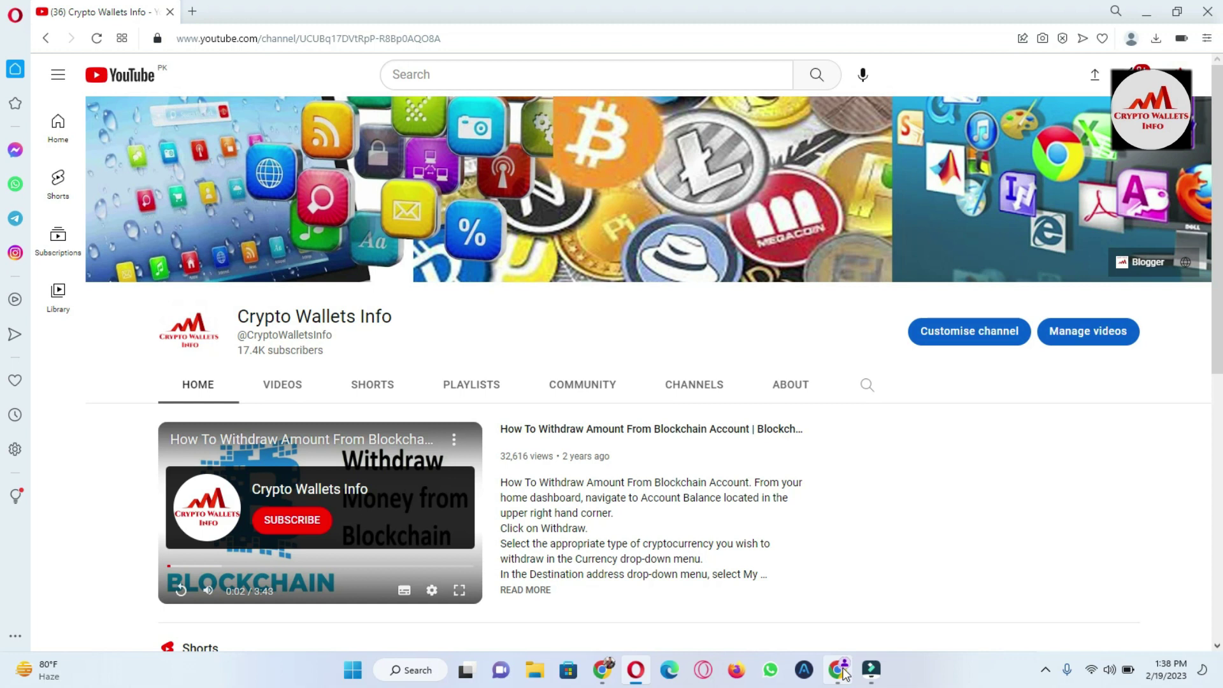
mouse_move(843, 675)
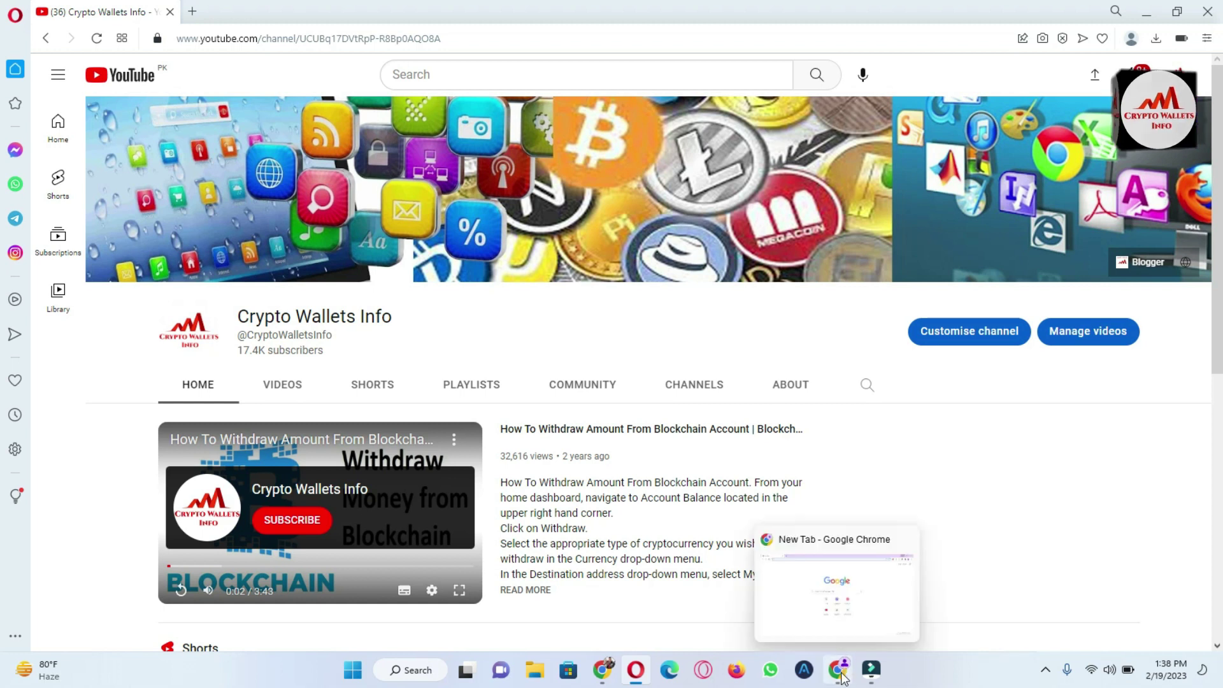
left_click(842, 594)
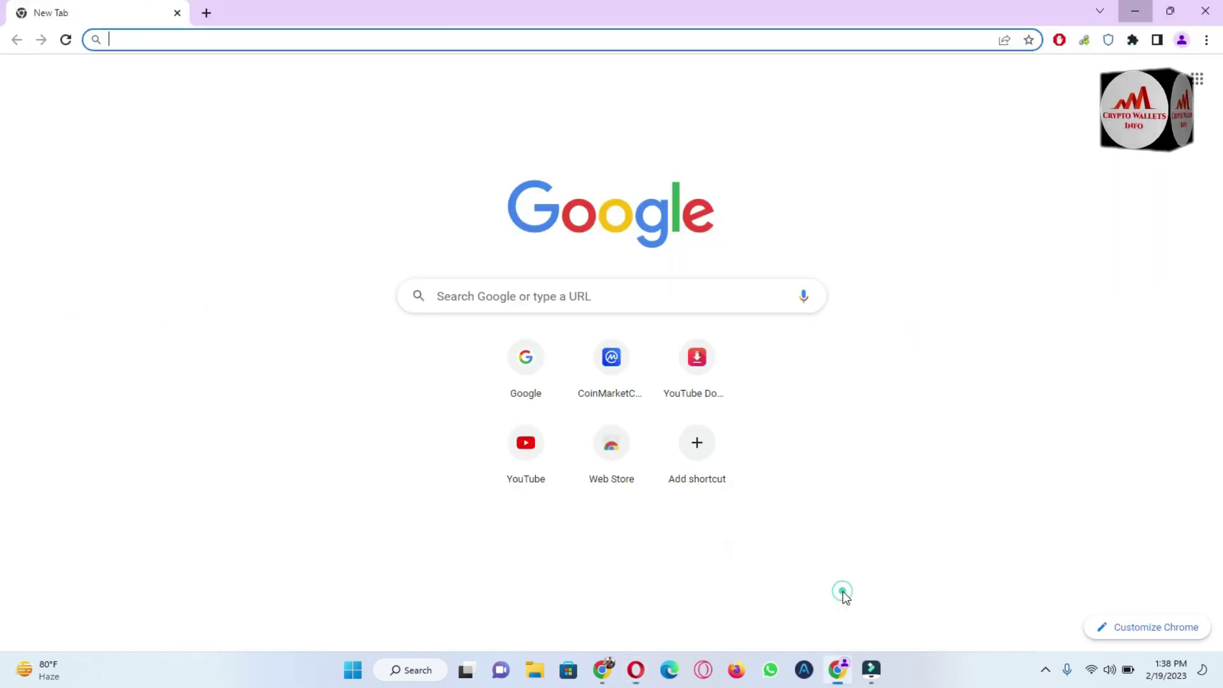
Step: Open the locked Trust Wallet extension and enter the wallet password
left_click(1108, 46)
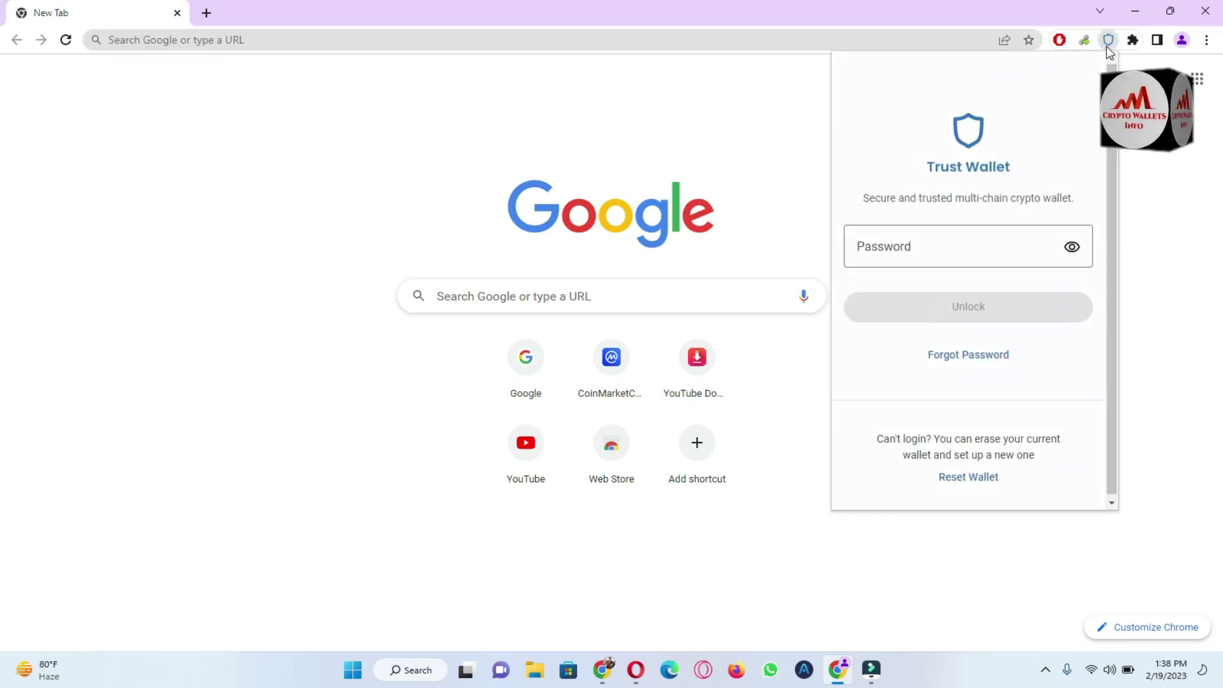
left_click(947, 252)
type("a")
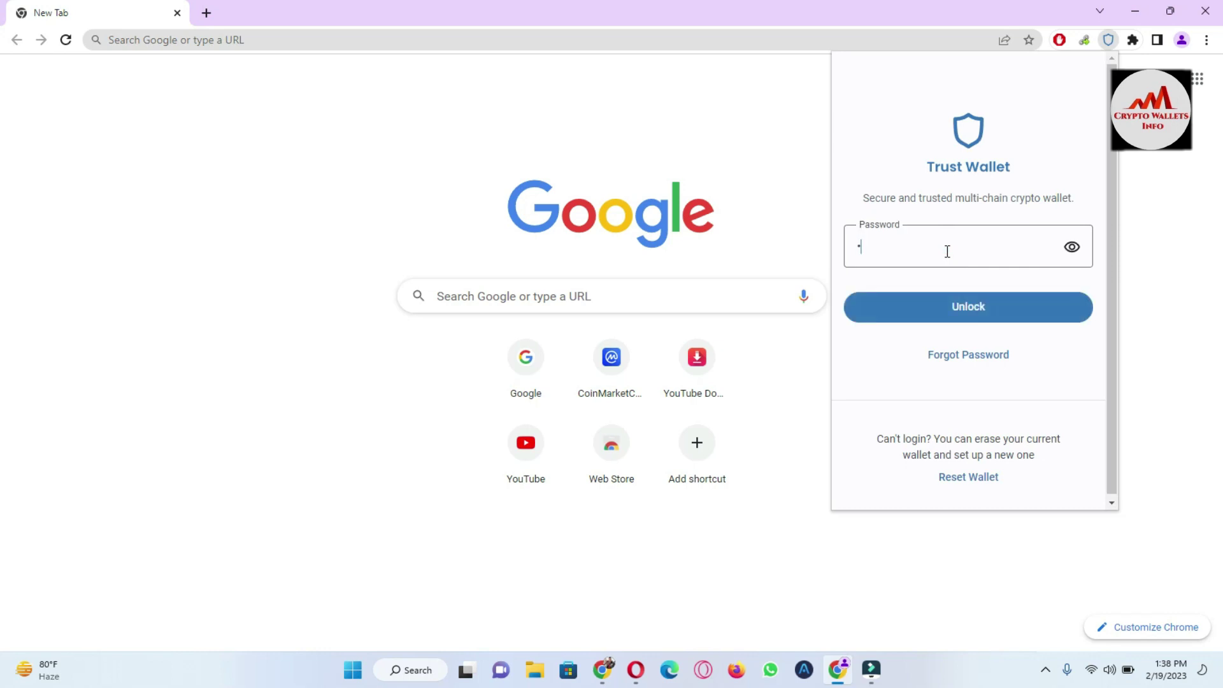
type("aaaaa")
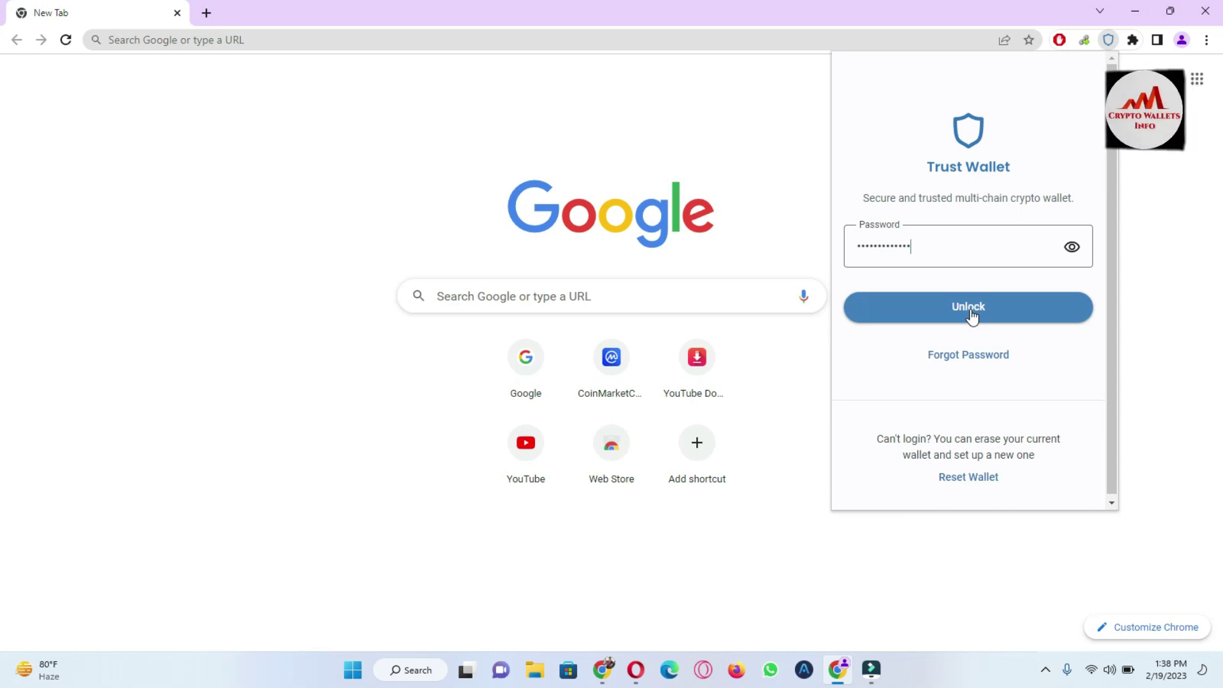
Step: Unlock the wallet, scroll its $0.00 asset list, and select the 'No dApp connection' text
left_click(969, 312)
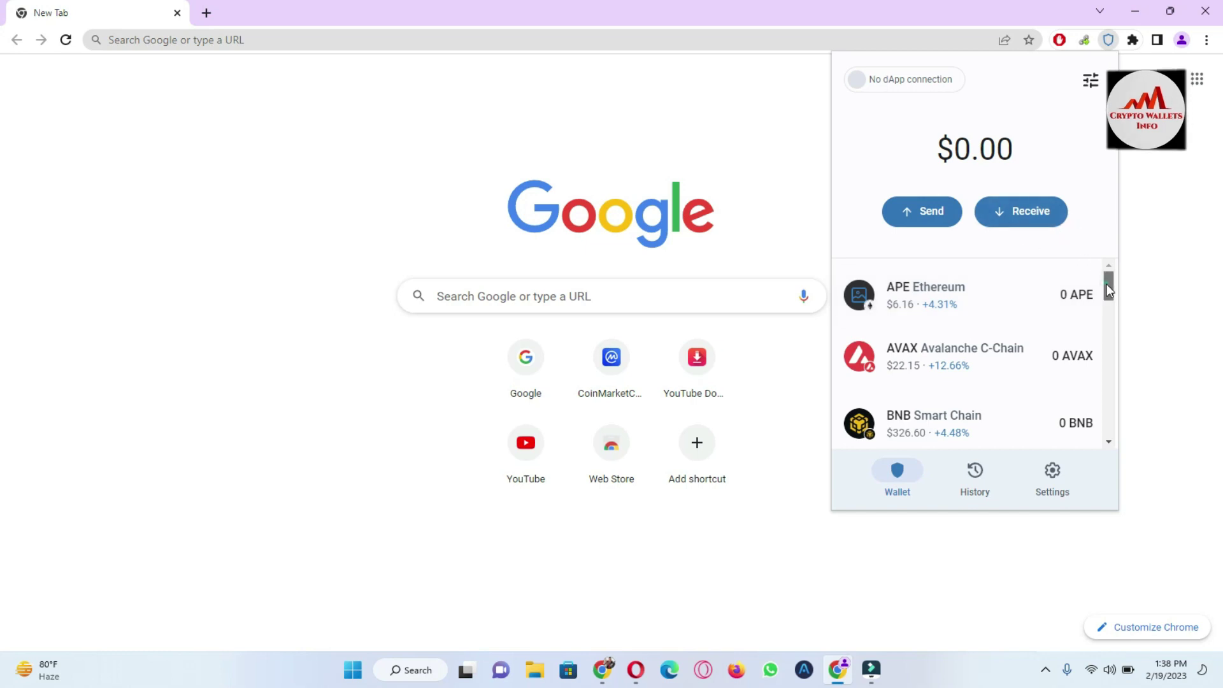
mouse_move(1107, 290)
left_mouse_down()
mouse_move(1109, 390)
mouse_move(1108, 316)
mouse_move(1123, 412)
mouse_move(1121, 297)
left_mouse_up()
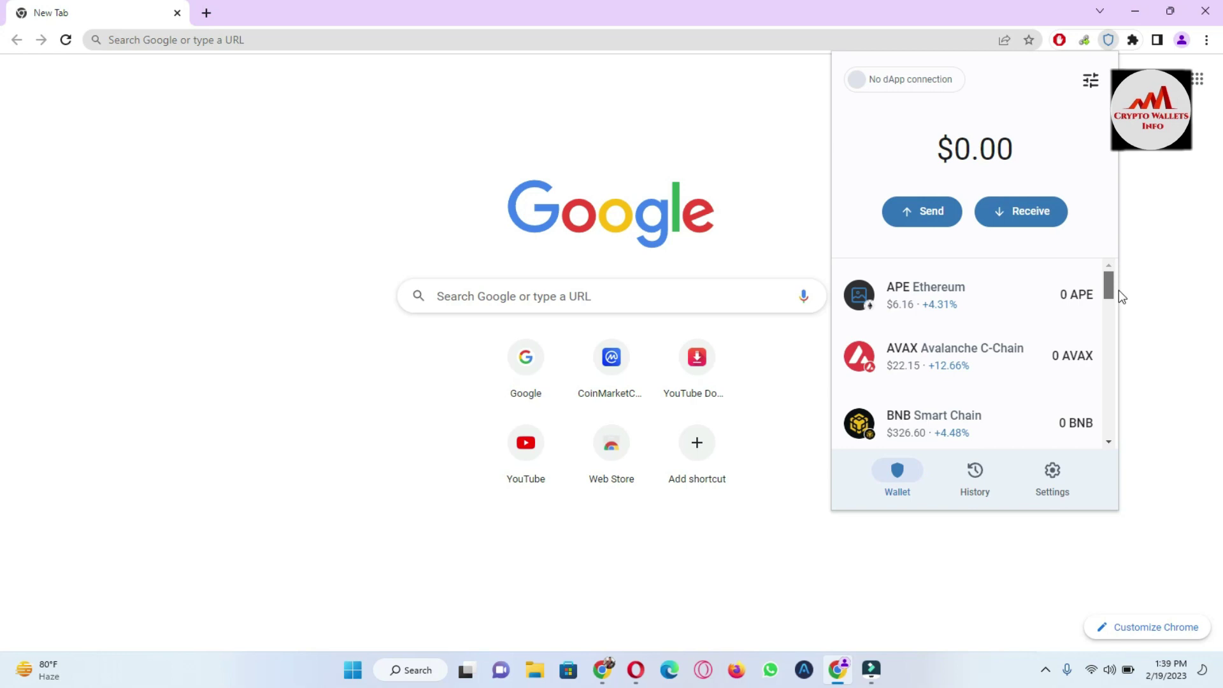
left_click_drag(1121, 297, 1107, 320)
left_click_drag(872, 80, 977, 82)
Step: Go to Settings > Connected dApps to list the five connected sites
left_click(978, 81)
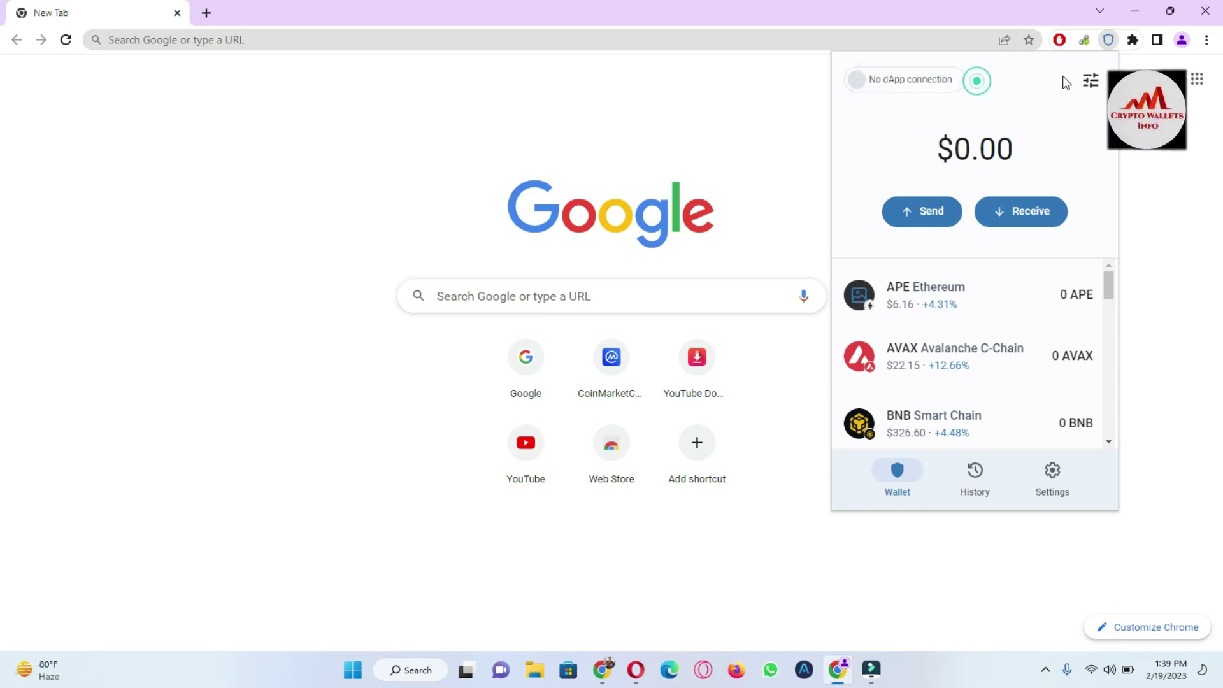
left_click(1058, 486)
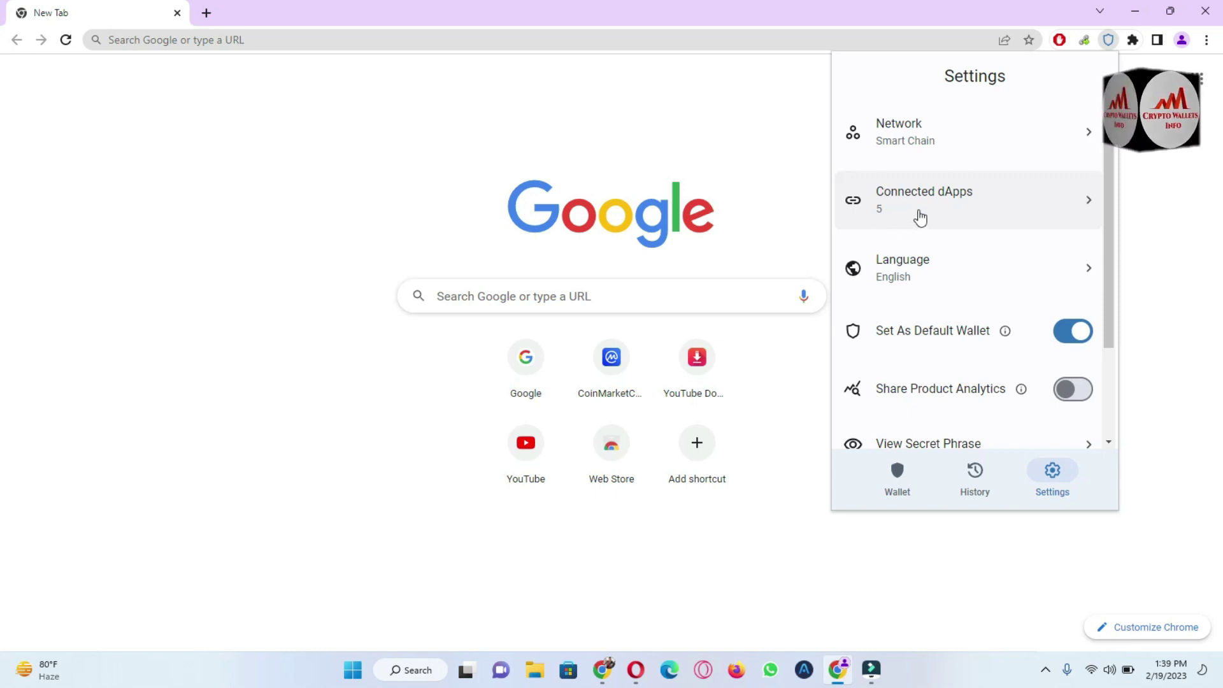
left_click(966, 208)
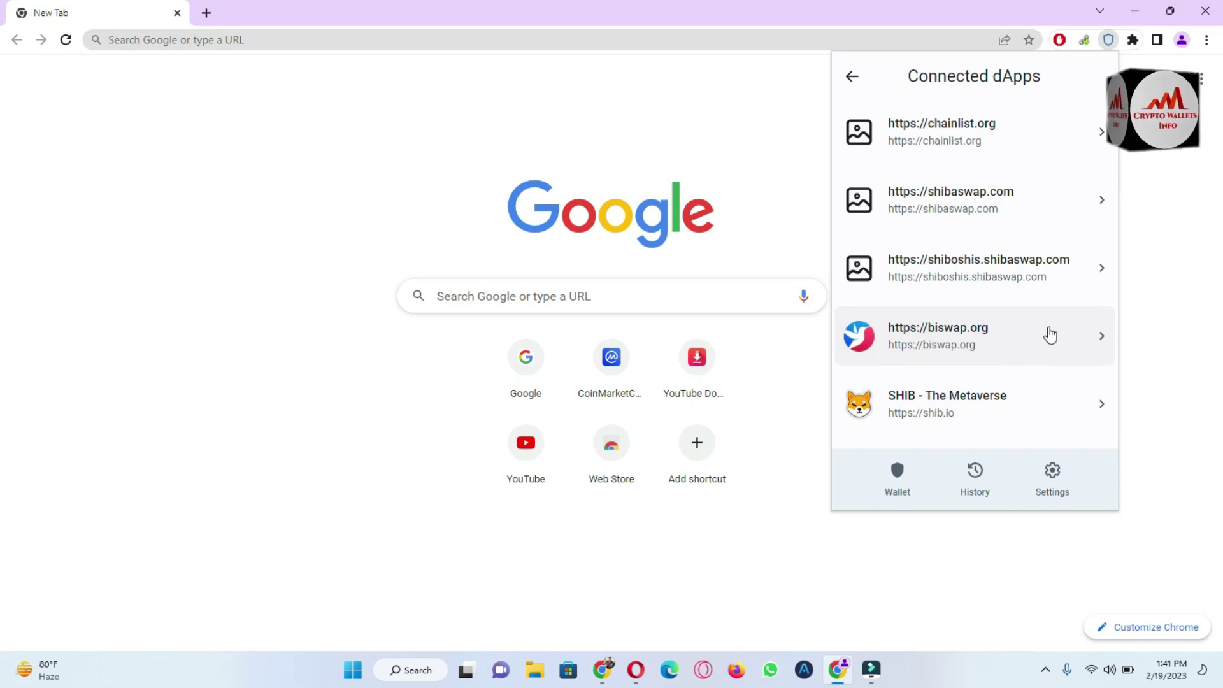
Step: Open the biswap.org connection details and revoke its access
left_click(949, 352)
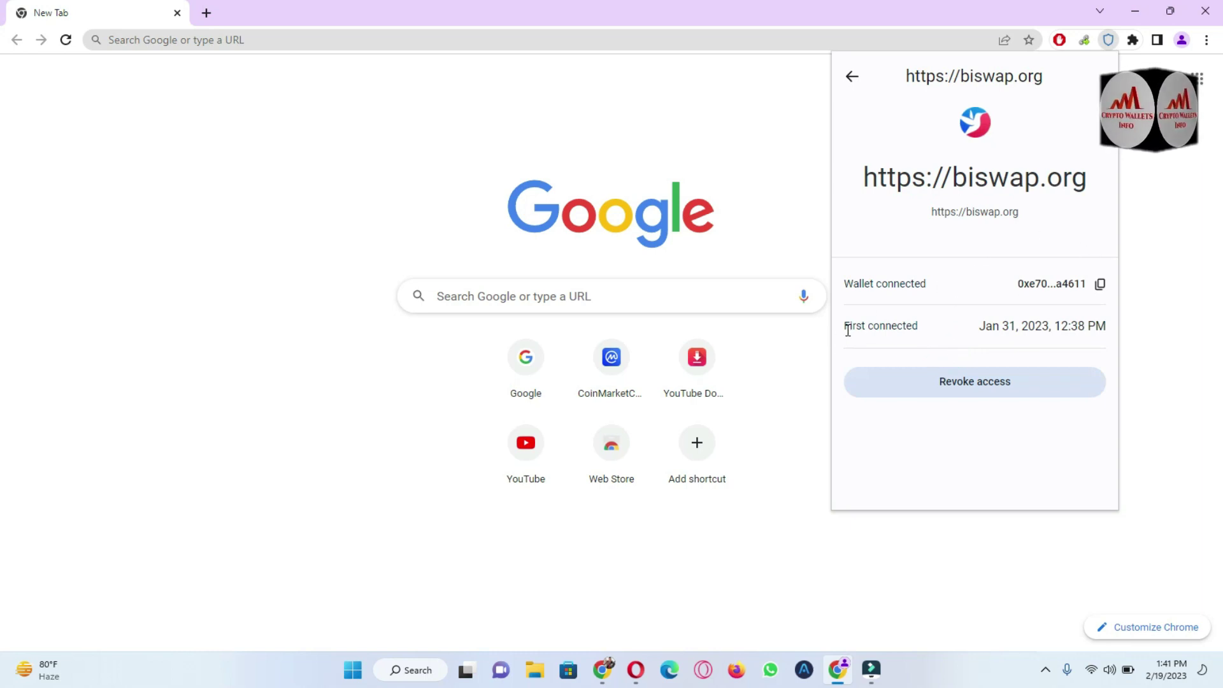
left_click_drag(848, 328, 897, 327)
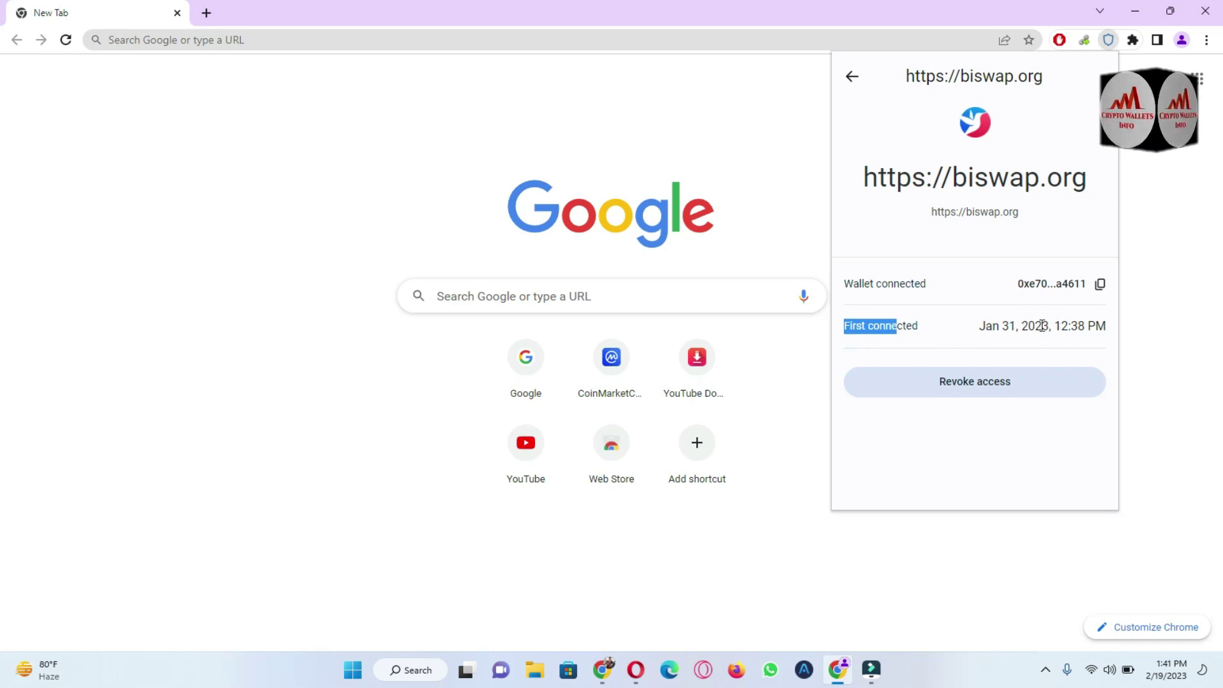
left_click(999, 384)
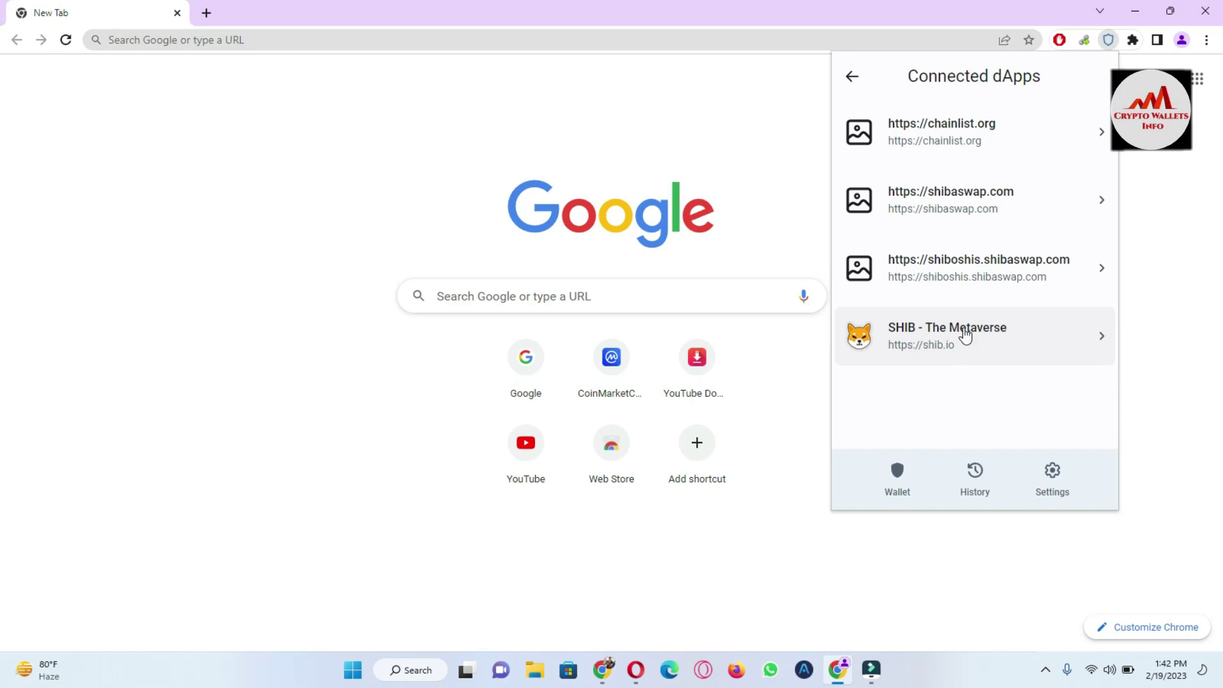
Step: Revoke access for SHIB - The Metaverse from its connection details
left_click(949, 348)
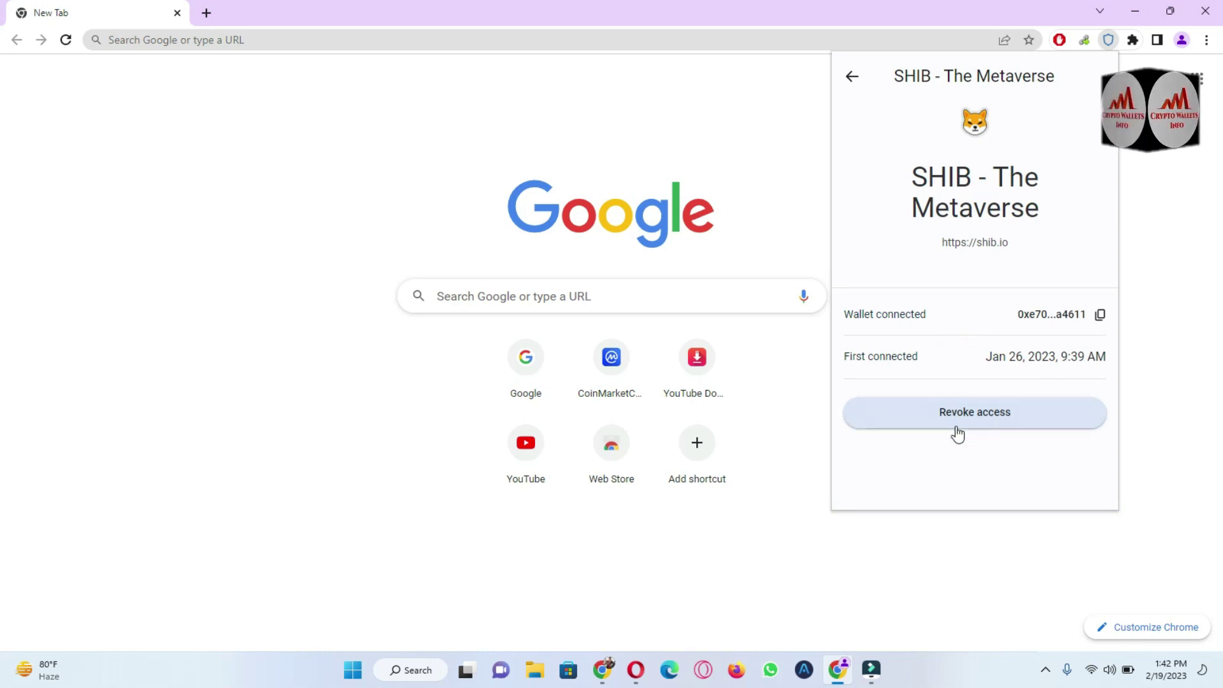
left_click_drag(929, 358, 847, 357)
left_click_drag(983, 357, 1100, 360)
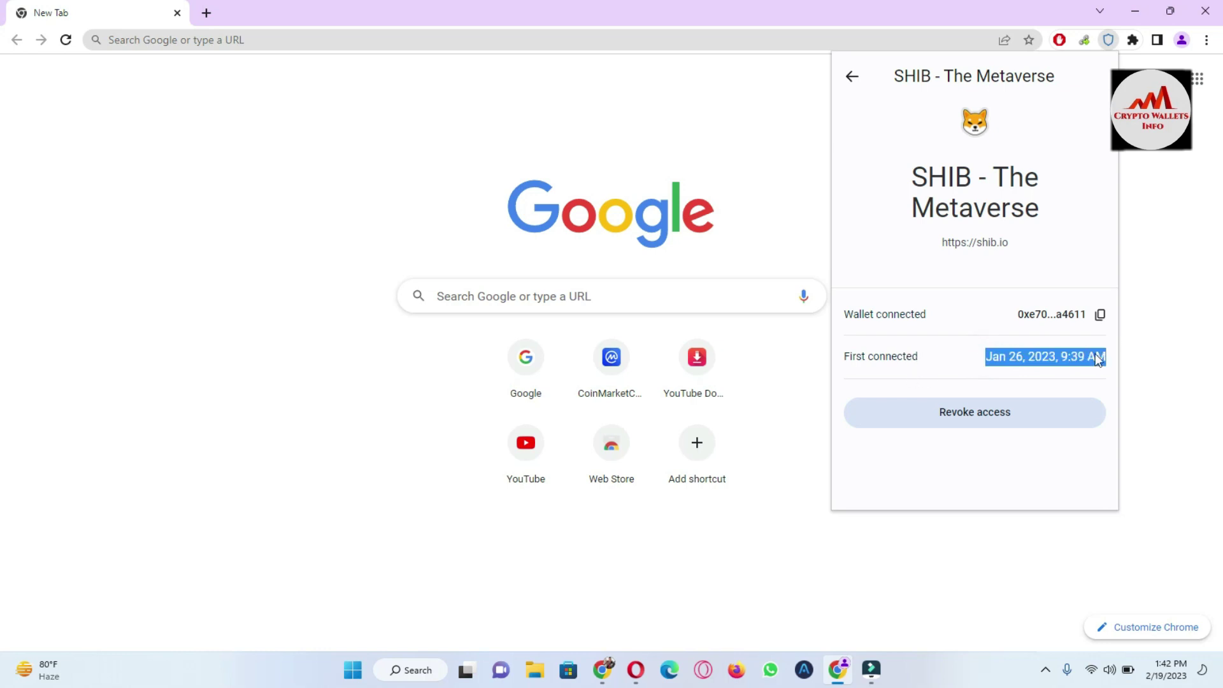
left_click(961, 420)
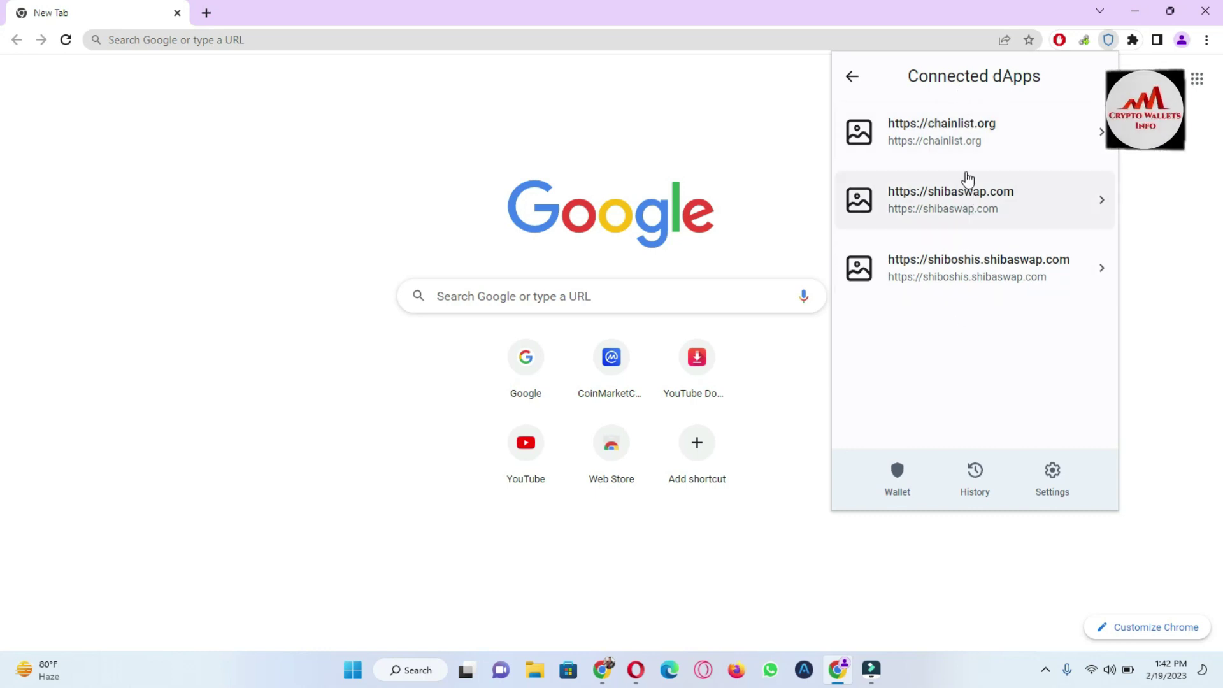
Step: Revoke chainlist.org, shibaswap.com and shiboshis.shibaswap.com, then go back to Settings
left_click(970, 142)
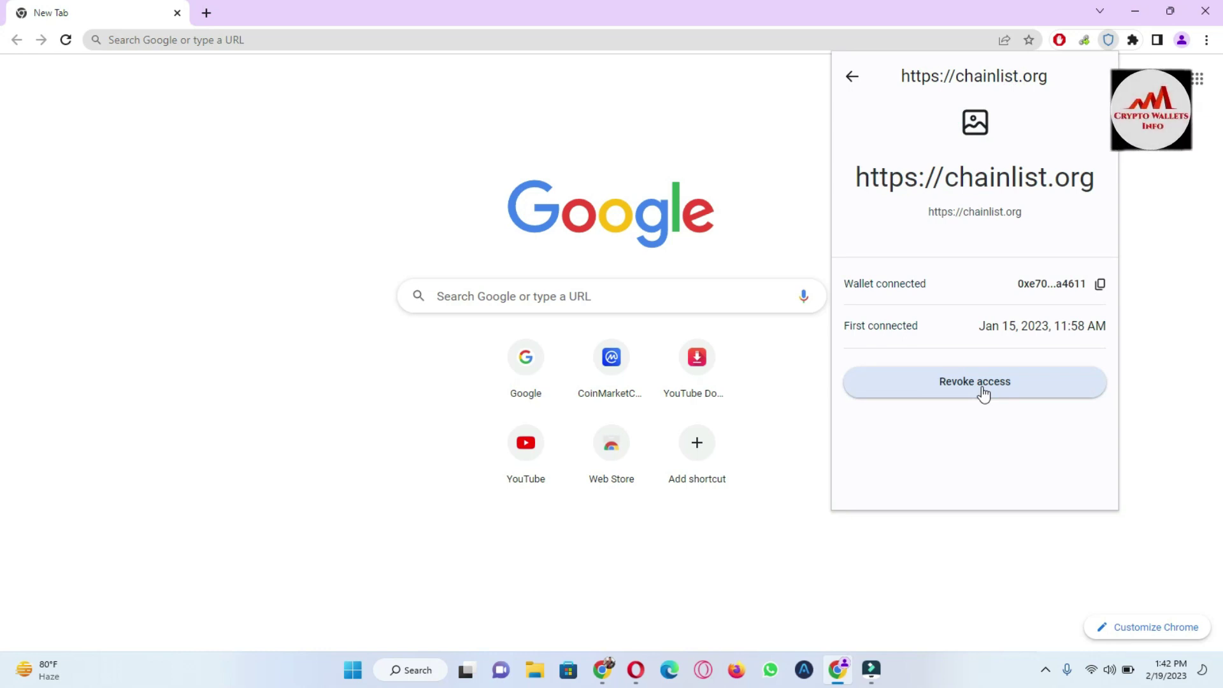
left_click(982, 384)
left_click(954, 134)
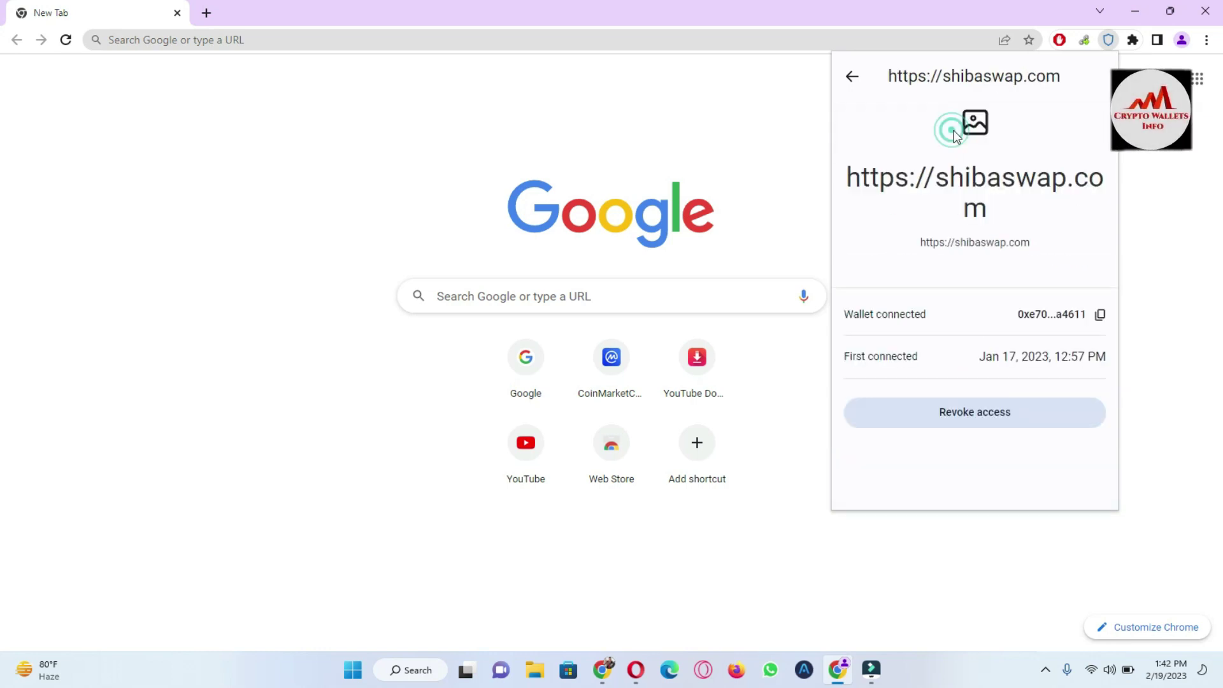
left_click(1006, 404)
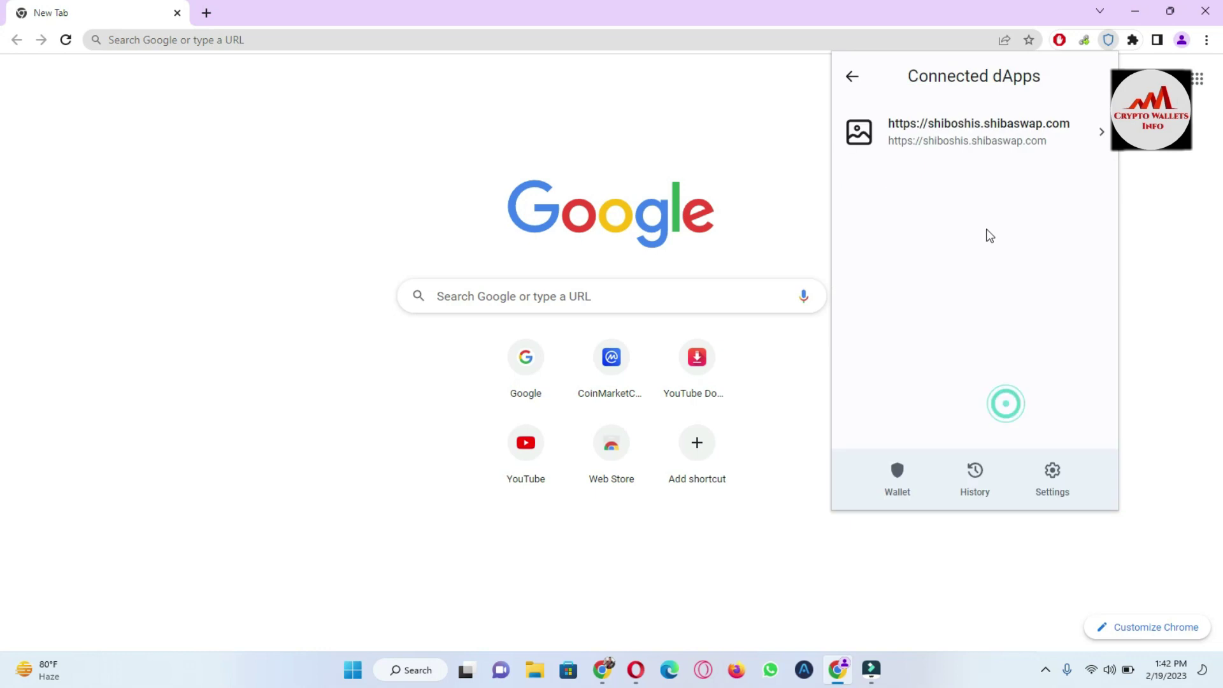
left_click(980, 132)
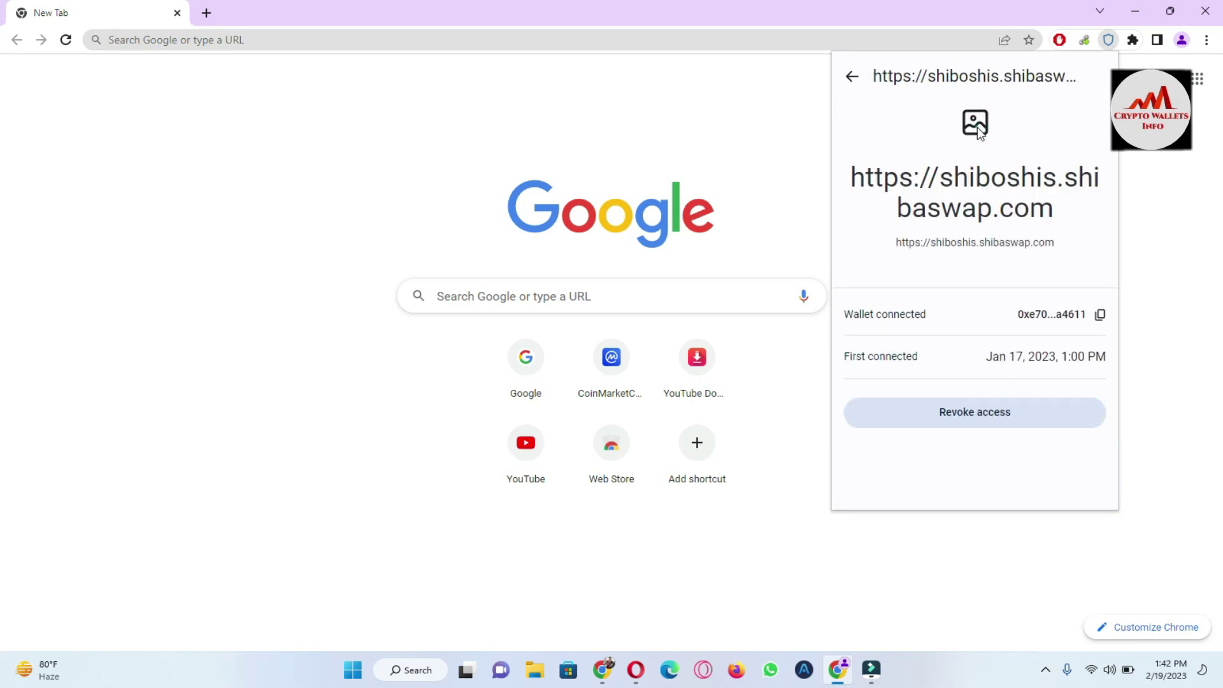
left_click(995, 416)
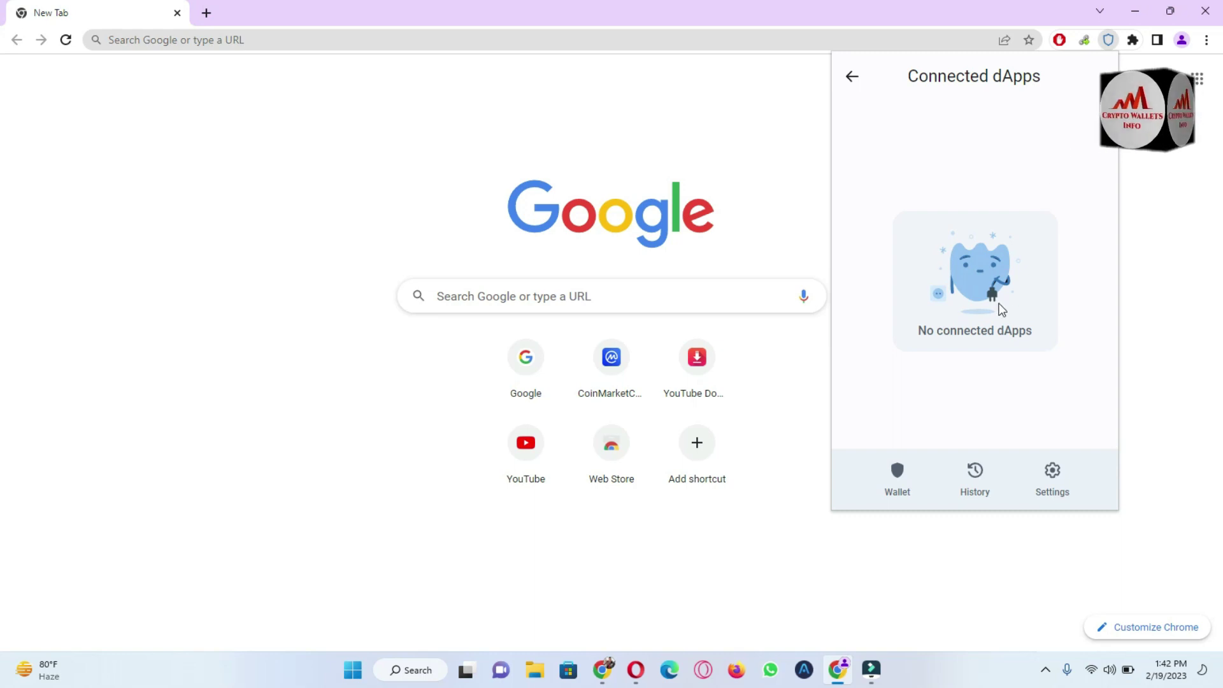
left_click(853, 79)
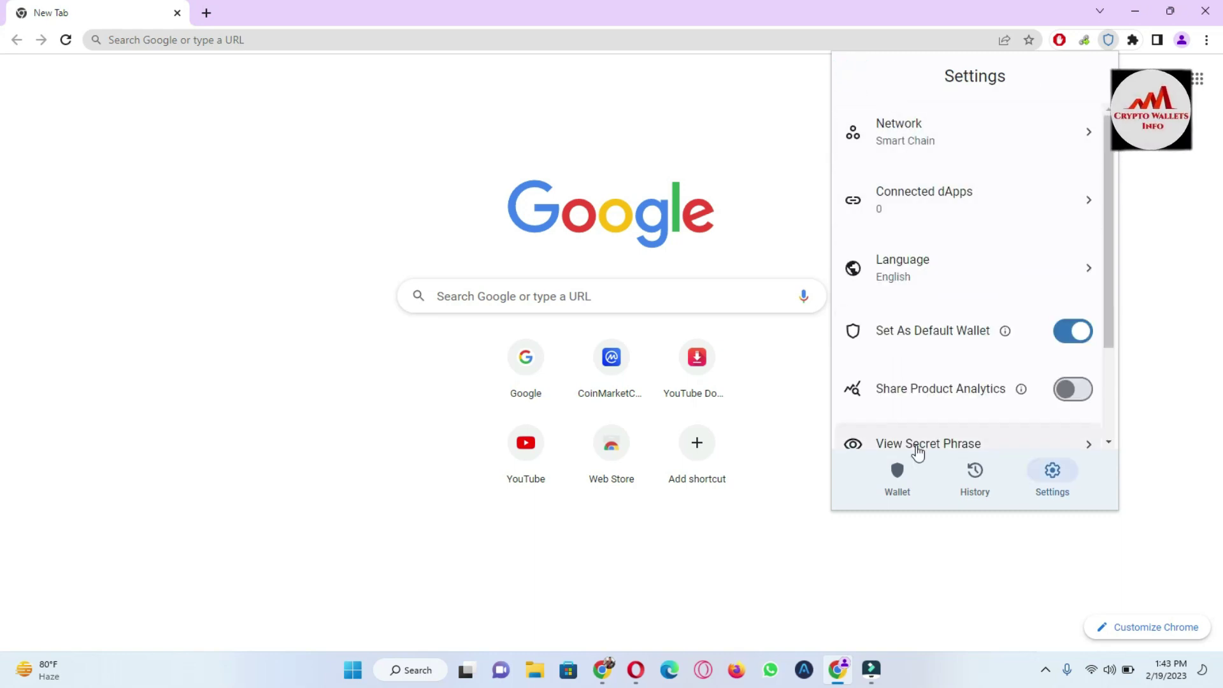
Step: Confirm Connected dApps is empty with count 0, then switch to Opera's YouTube channel
left_click(887, 483)
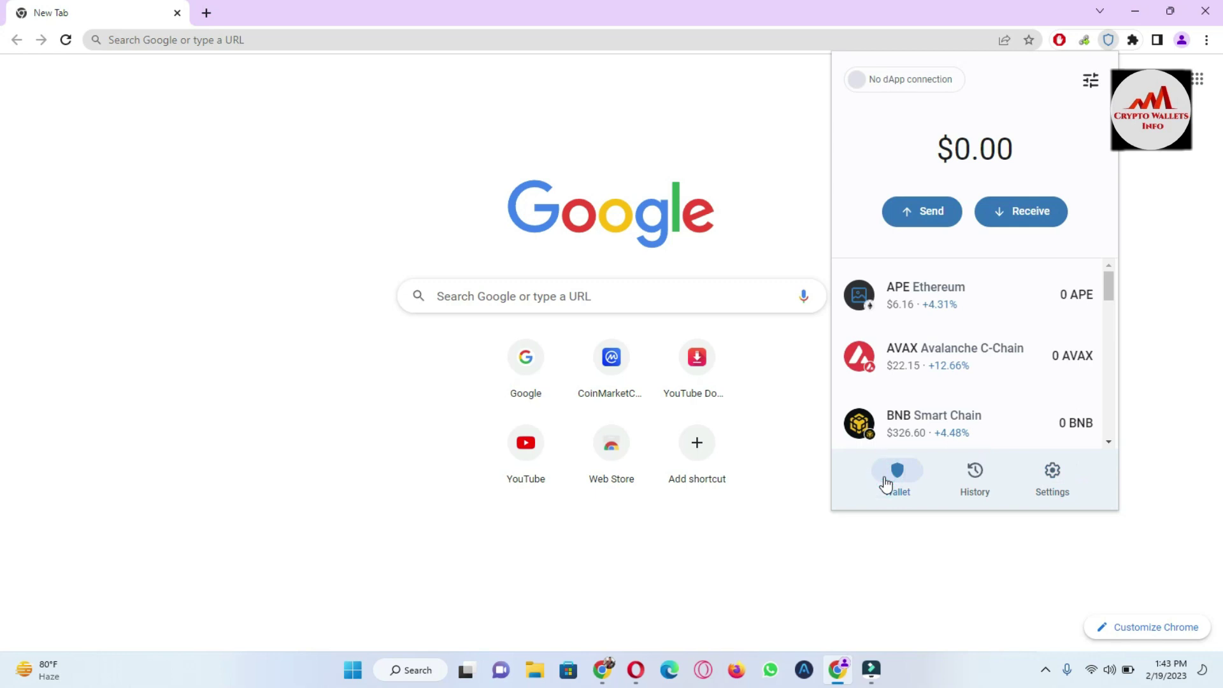
left_click(1059, 473)
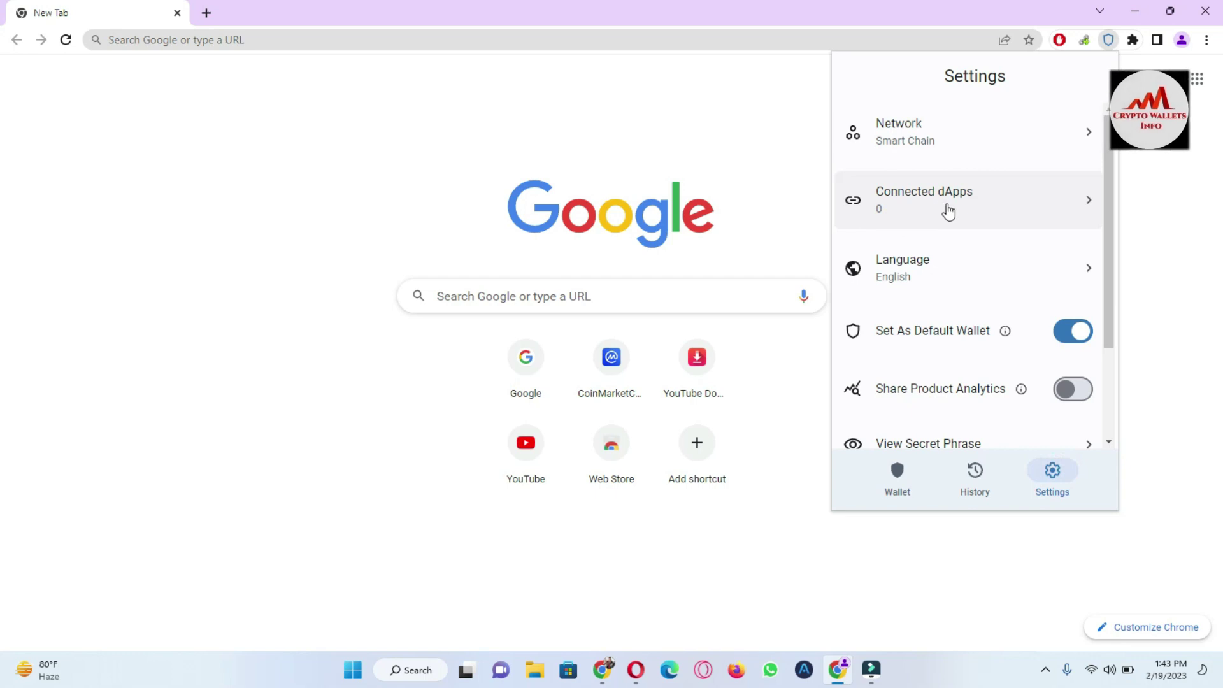
left_click(954, 204)
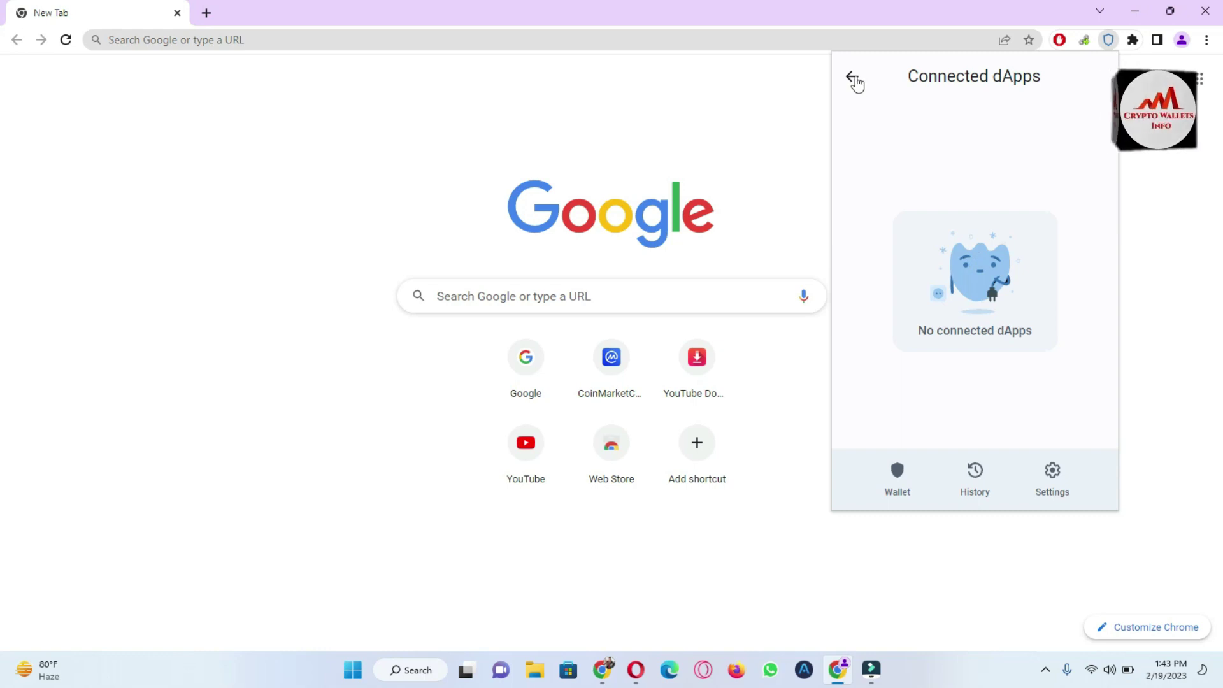
left_click(854, 78)
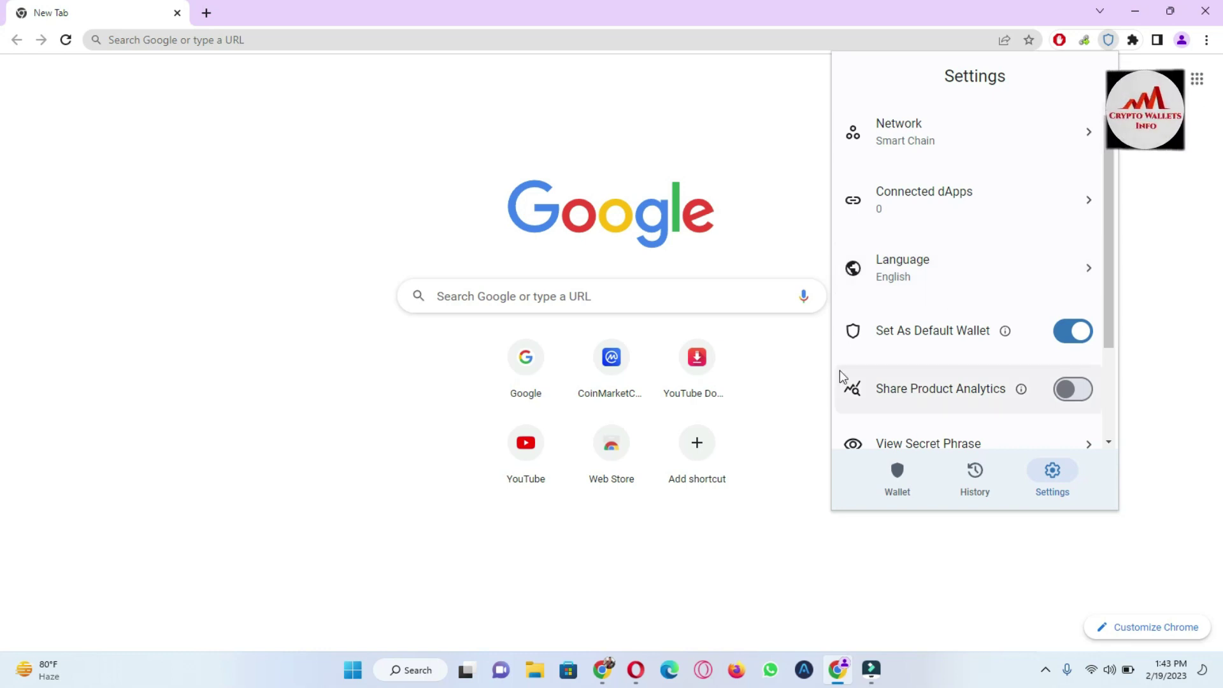
left_click(642, 672)
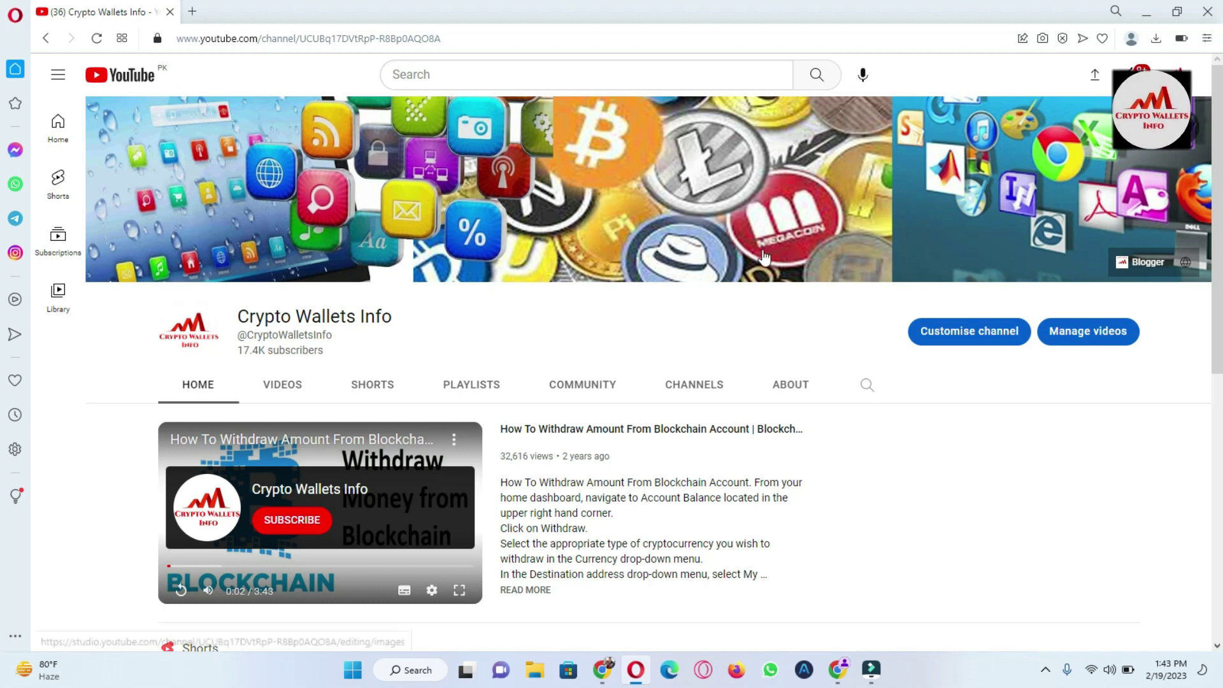
Step: Show the Crypto Wallets Info Videos tab and scroll through its Trust Wallet tutorials
scroll(3, 446, "down", 8)
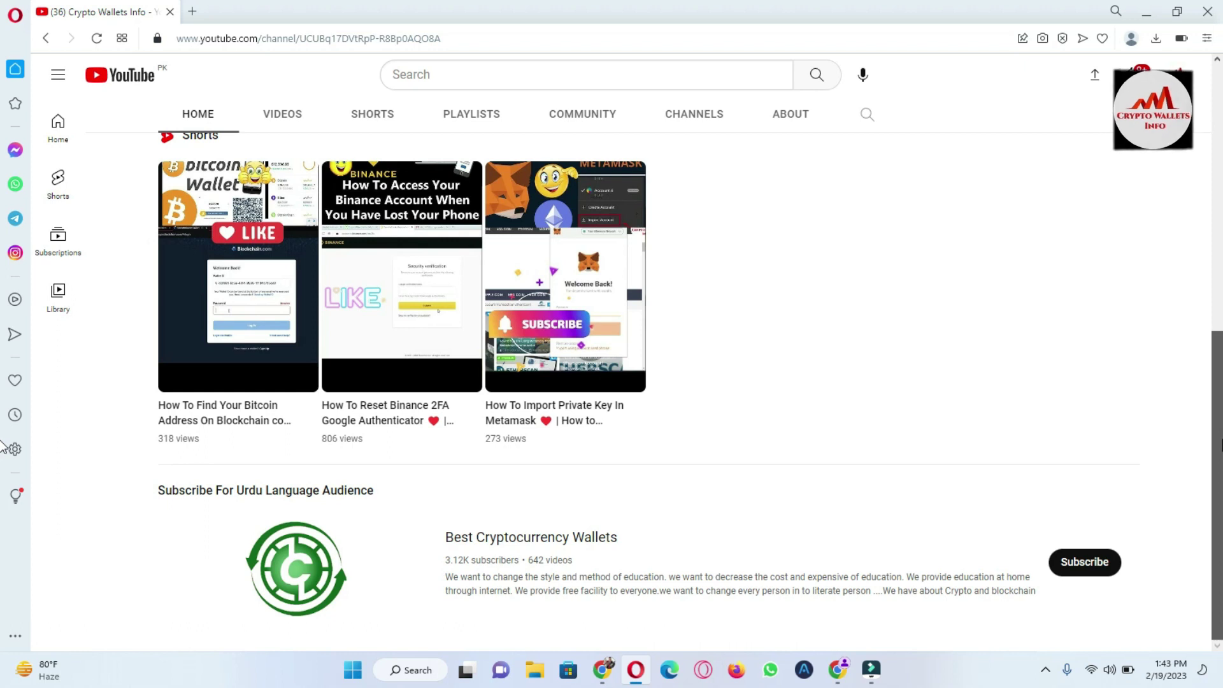
scroll(4, 156, "up", 8)
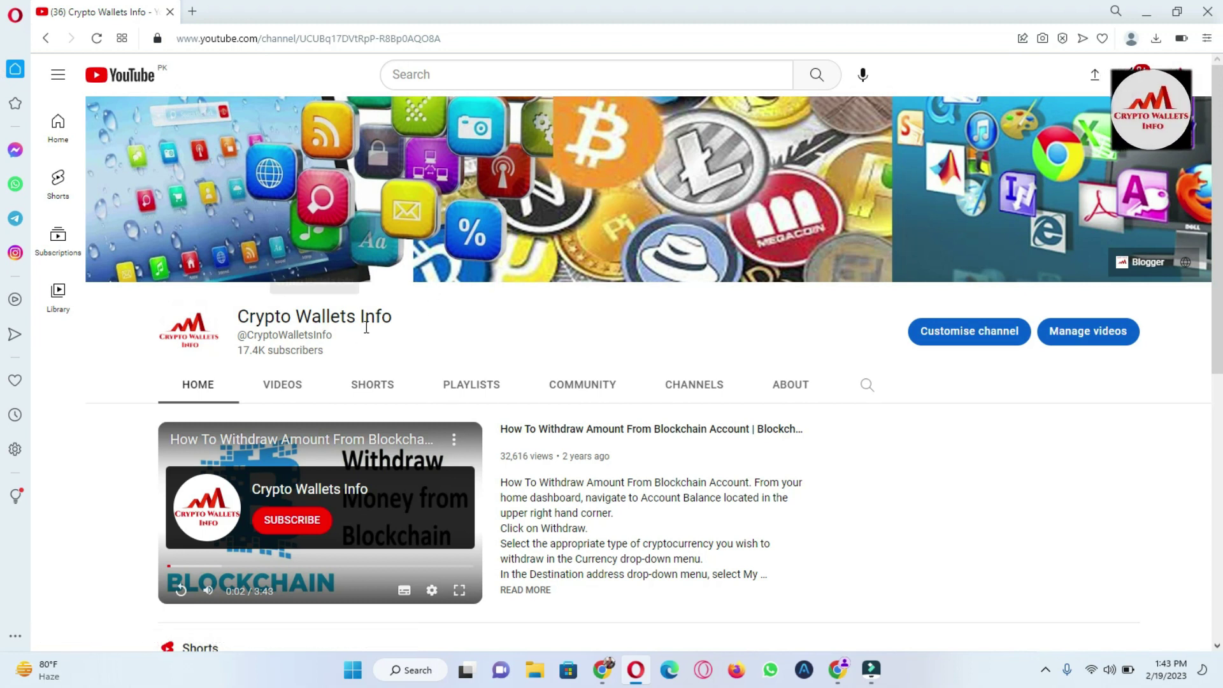
left_click(295, 386)
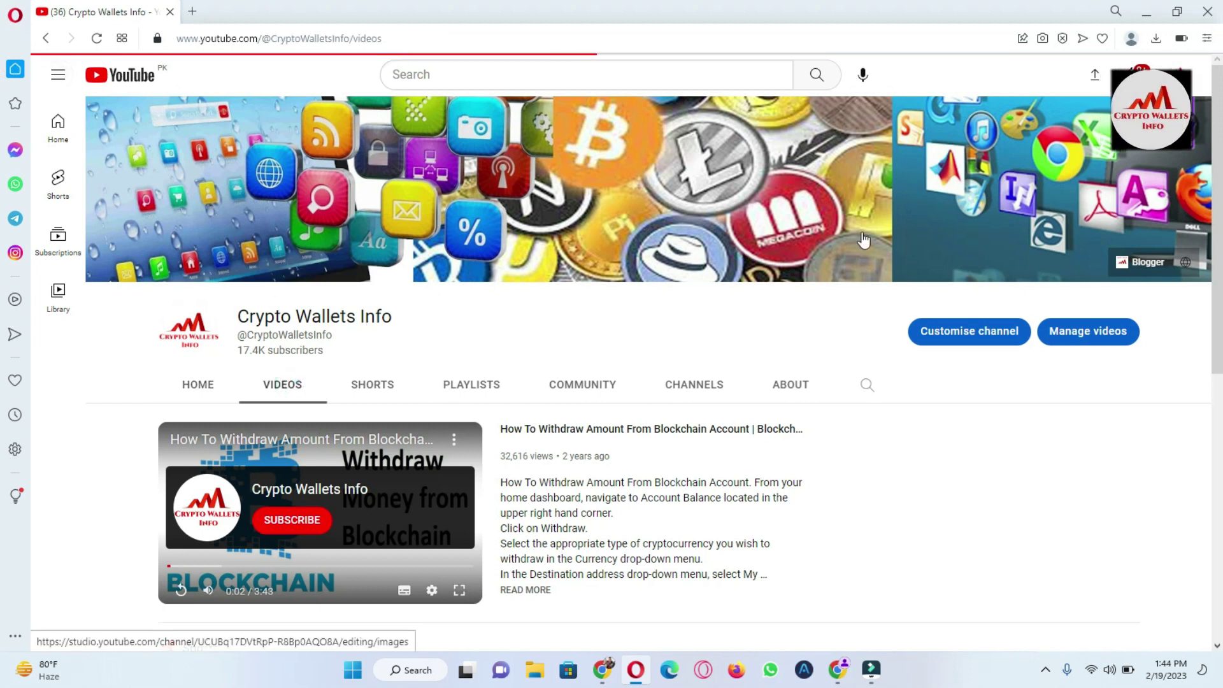
scroll(4, 190, "down", 6)
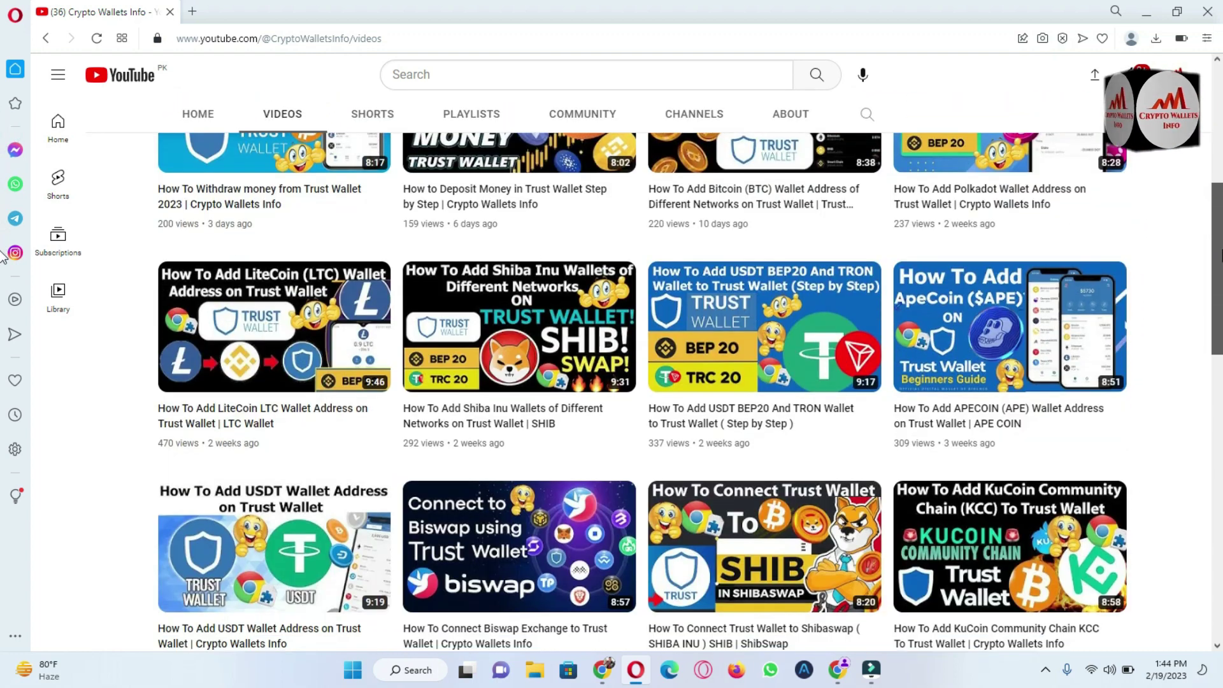
scroll(4, 290, "down", 13)
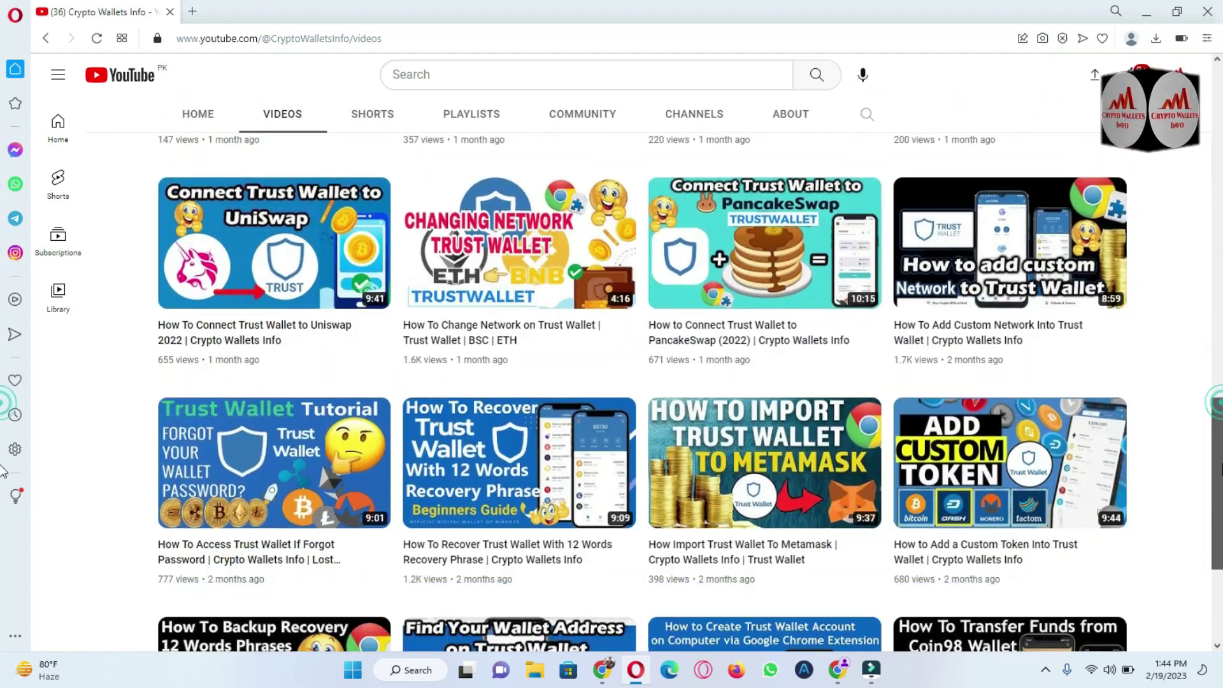
scroll(3, 510, "down", 1)
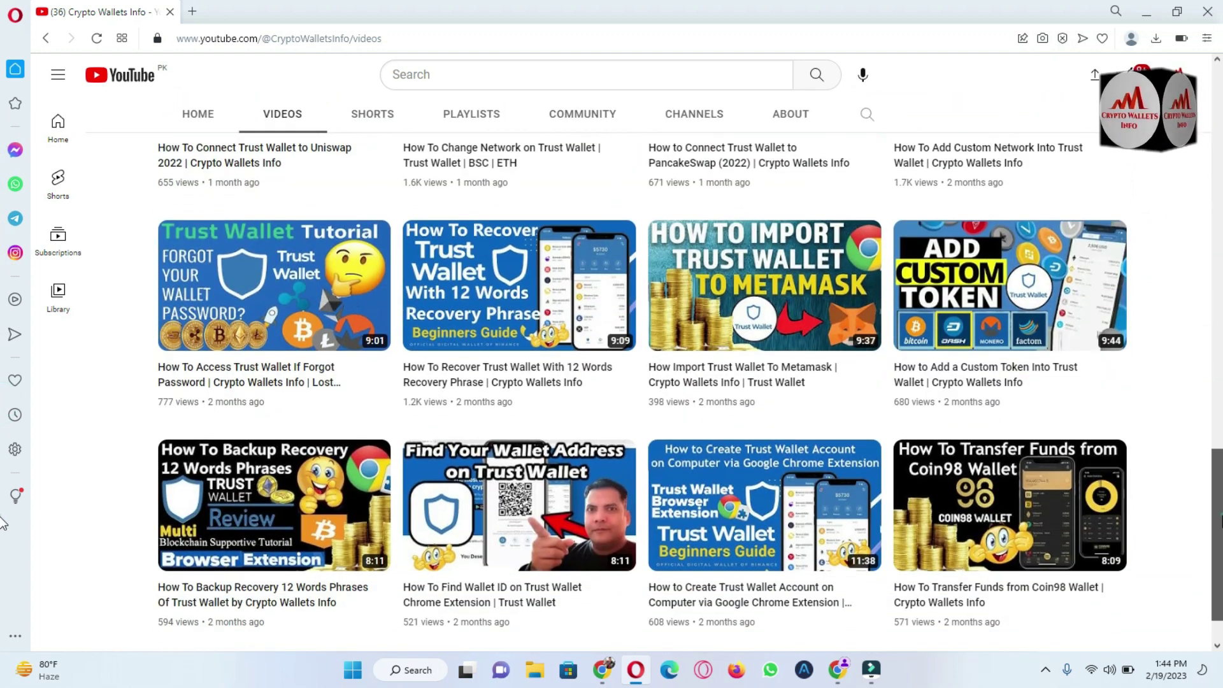
scroll(3, 519, "down", 1)
key("Home")
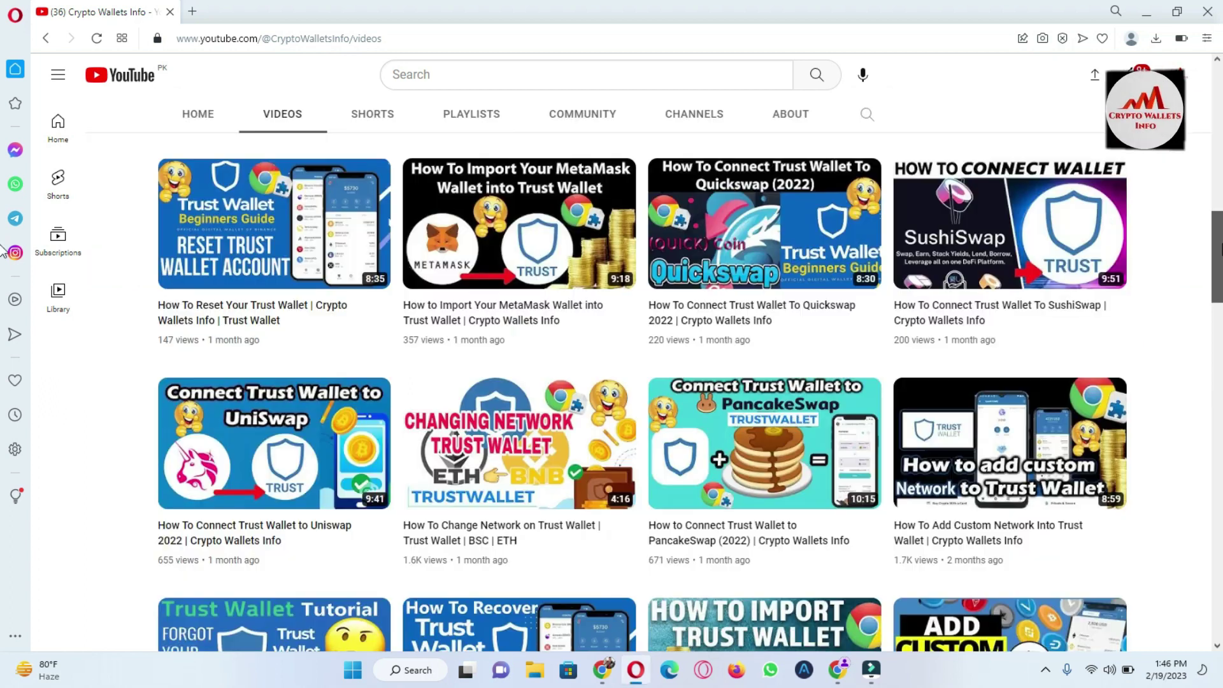
scroll(612, 382, "down", 2)
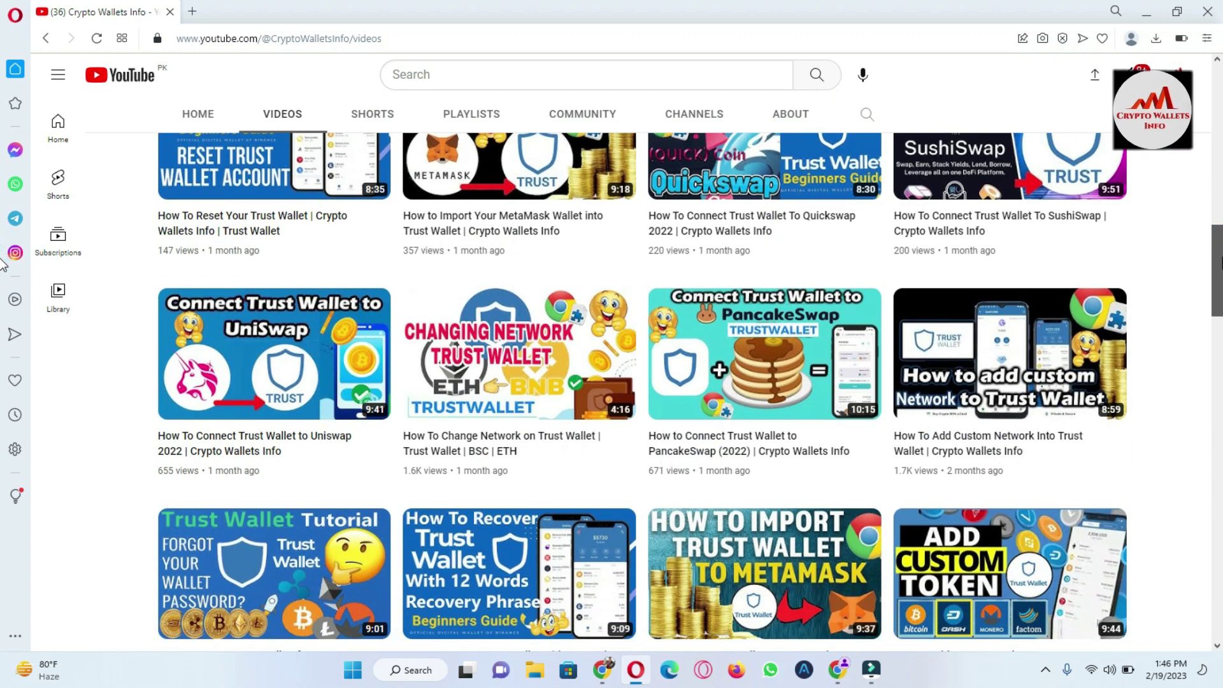